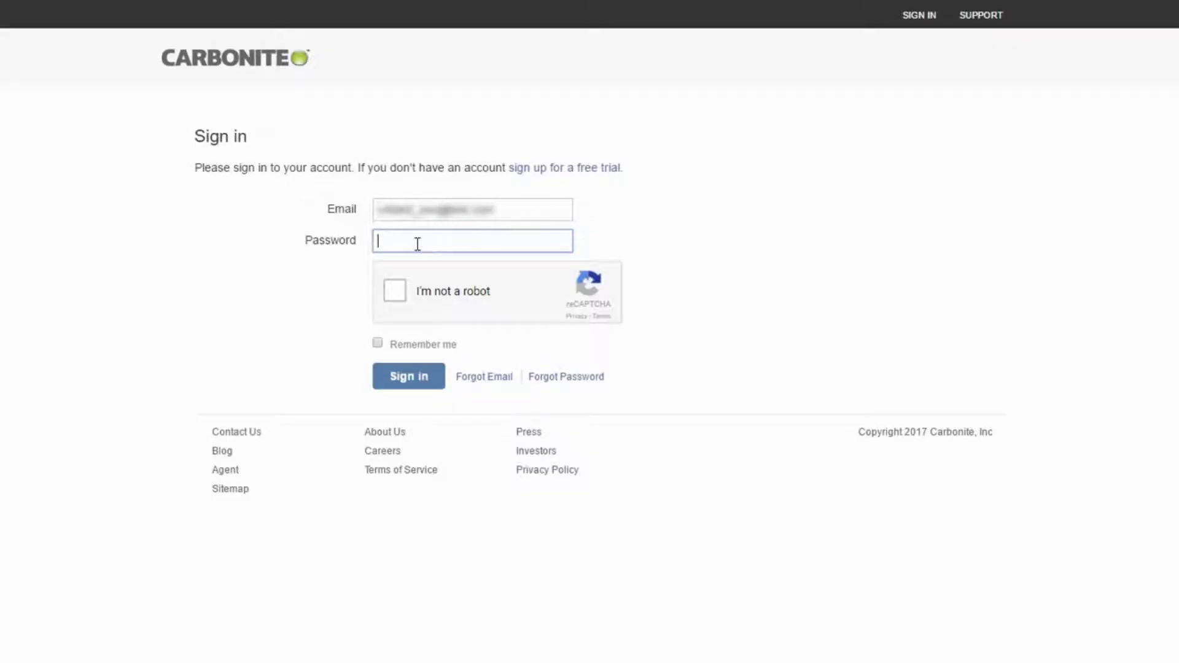
{"action": "type", "text": "********"}
Complete the reCAPTCHA and sign in to the Carbonite portal.
{"action": "left_click", "coordinate": [394, 291]}
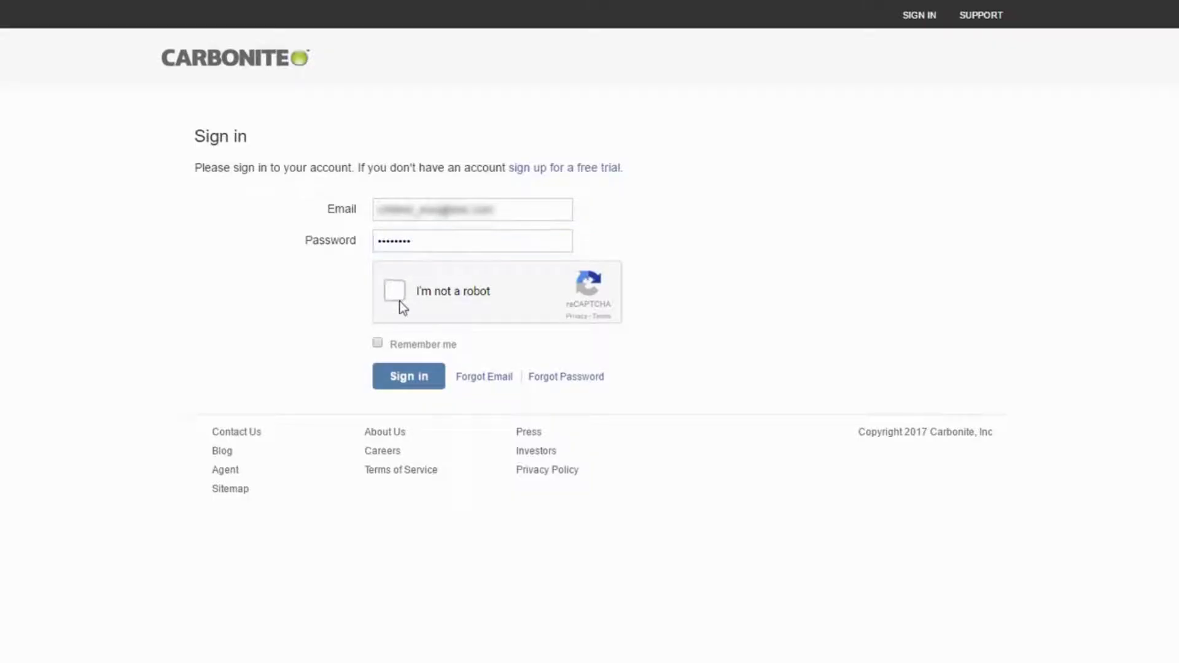
{"action": "left_click", "coordinate": [434, 380]}
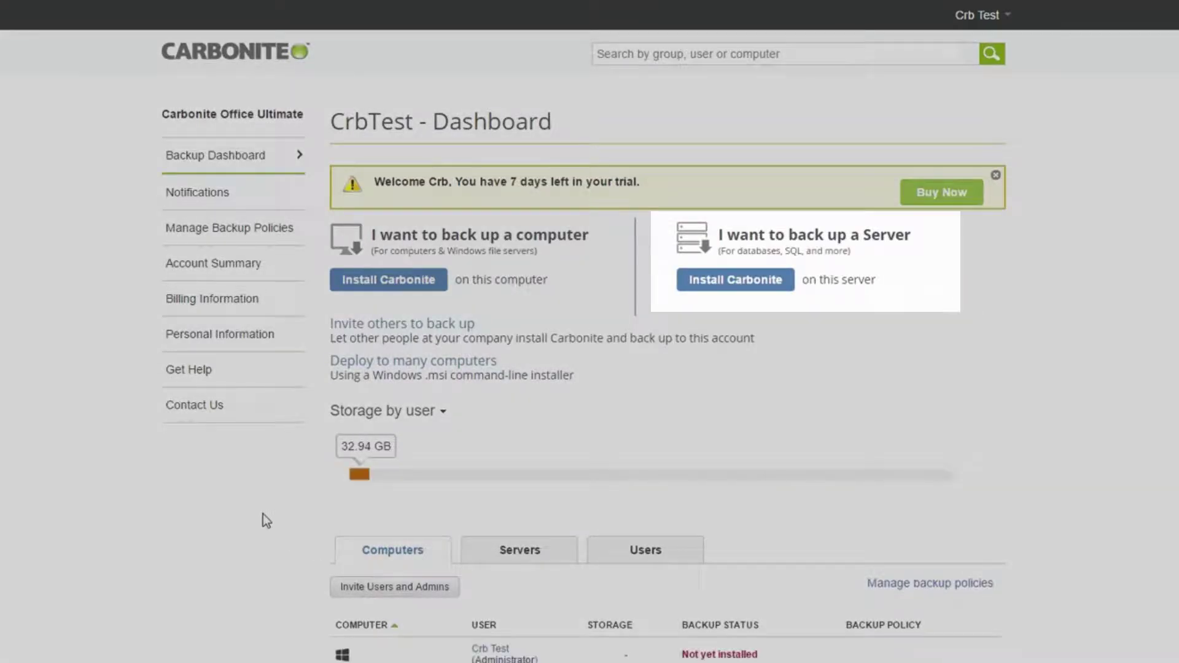
Download the cloud certificate and the Carbonite Server Backup installer from the server installation page.
{"action": "left_click", "coordinate": [736, 280]}
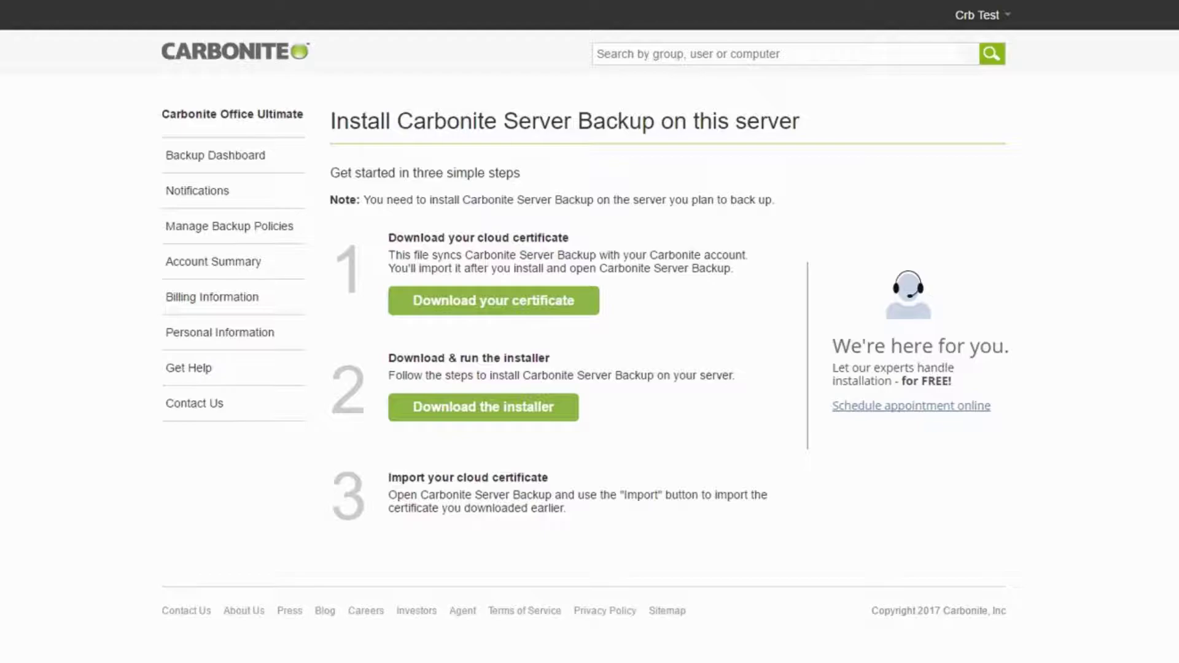
{"action": "left_click", "coordinate": [521, 309]}
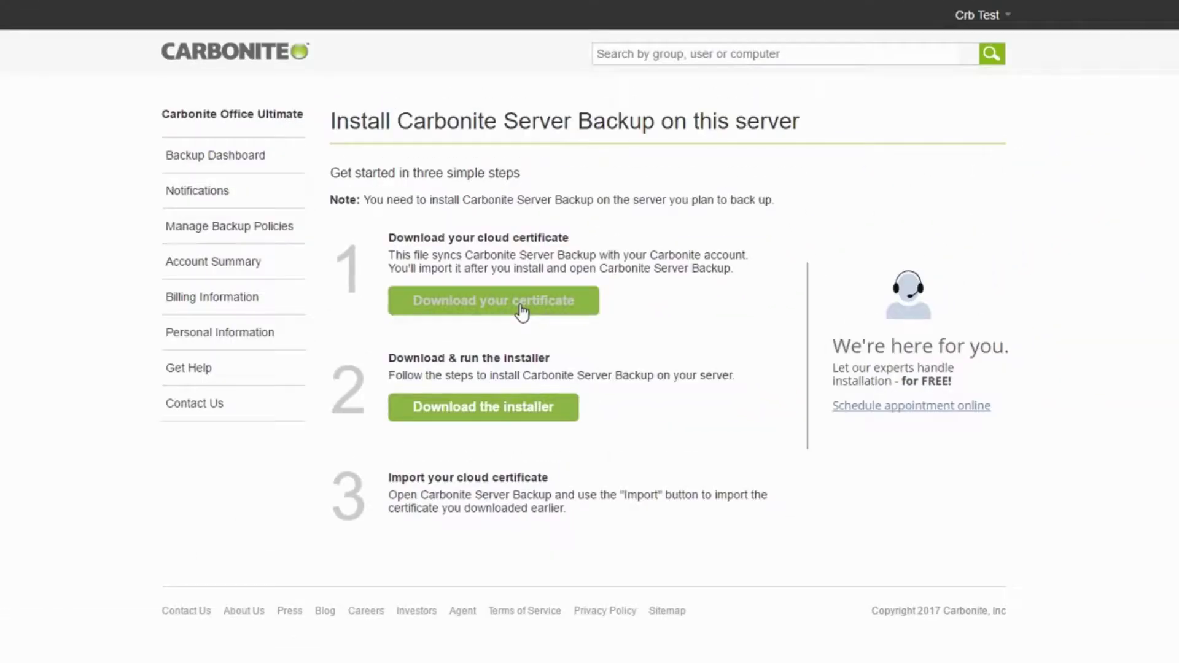
{"action": "left_click", "coordinate": [495, 412]}
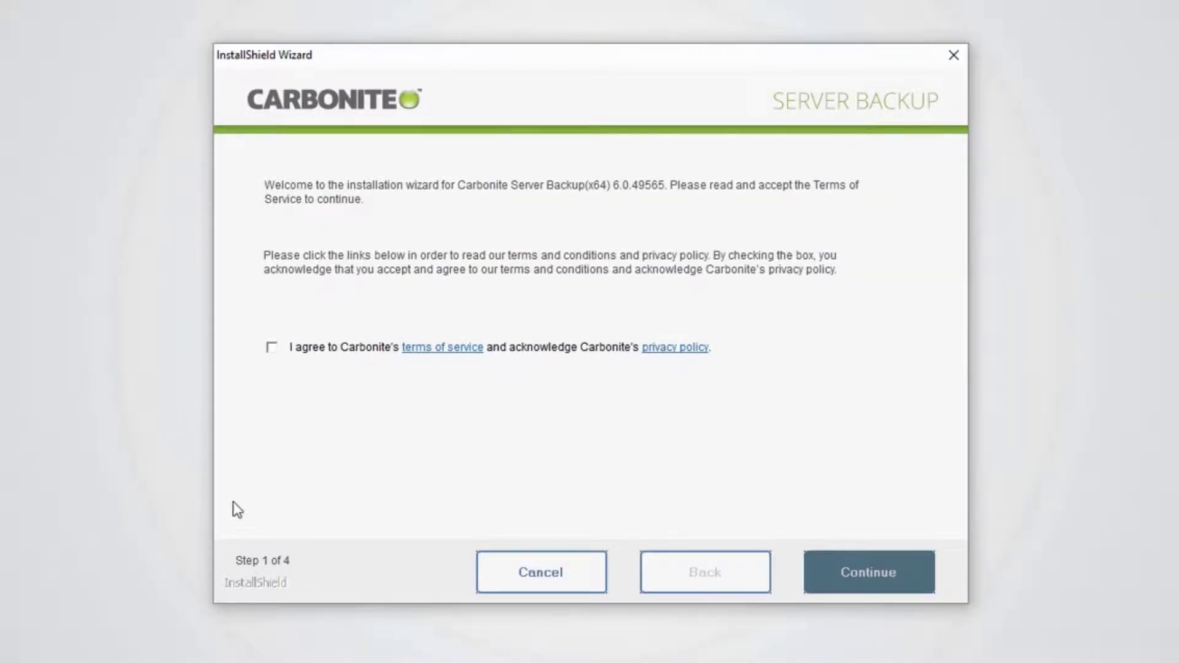
Agree to the terms of service and keep the default install folder.
{"action": "left_click", "coordinate": [271, 347]}
{"action": "left_click", "coordinate": [881, 572]}
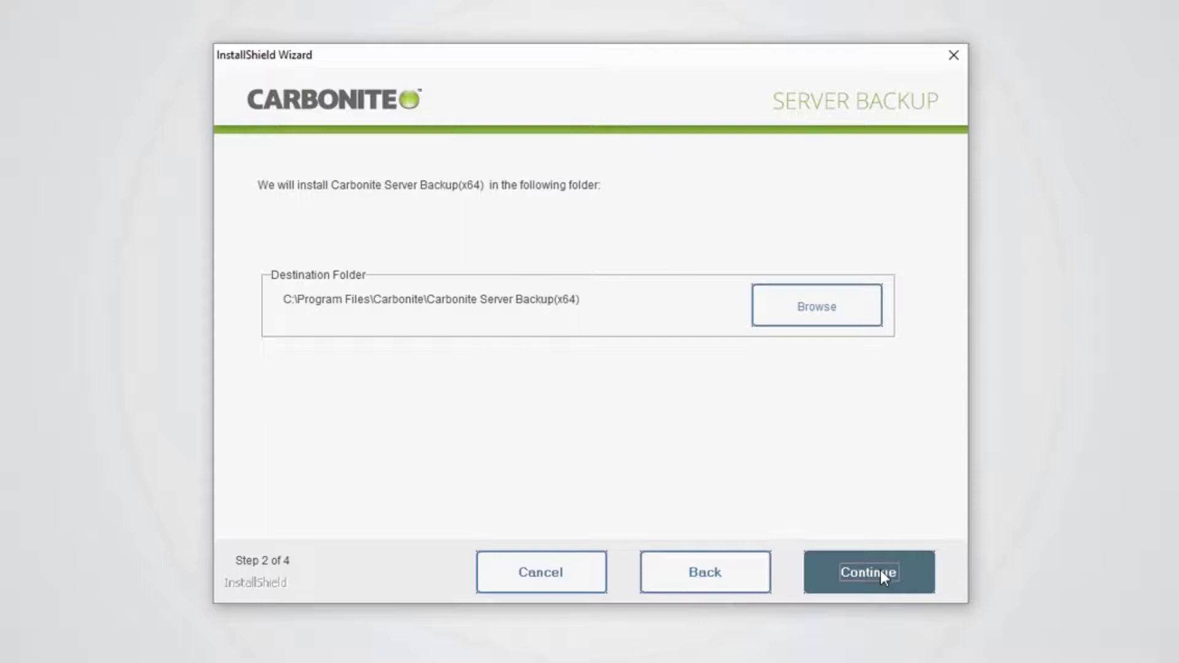
{"action": "left_click", "coordinate": [879, 571]}
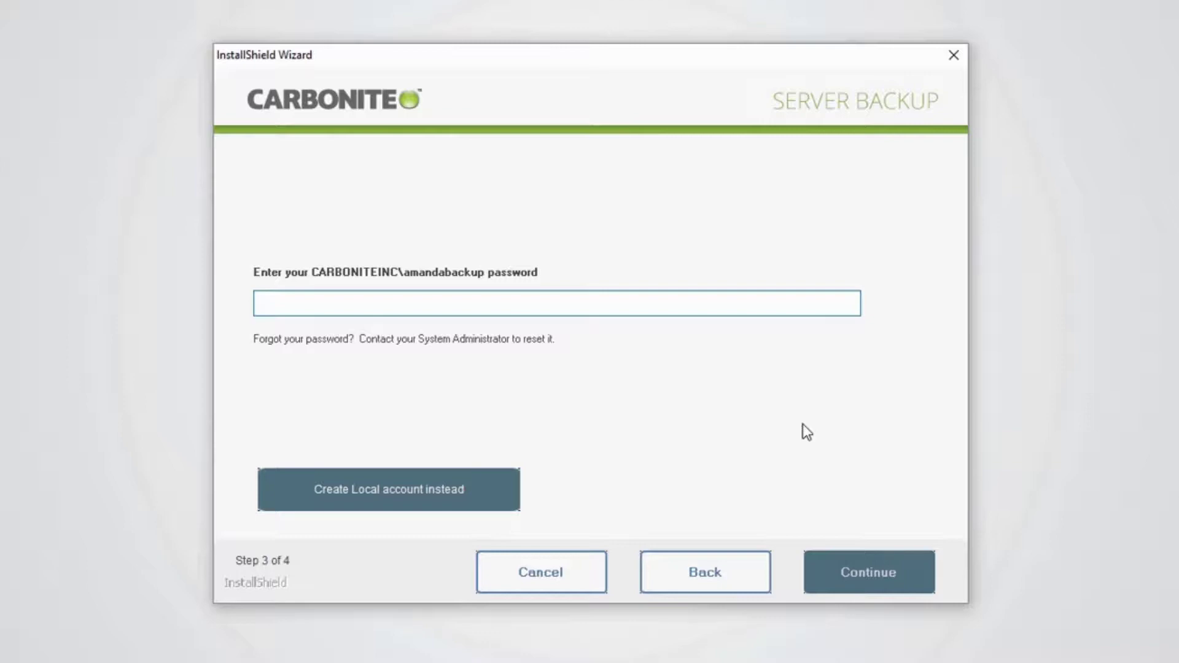
Create the local carboniteuser account with a confirmed password.
{"action": "left_click", "coordinate": [467, 507]}
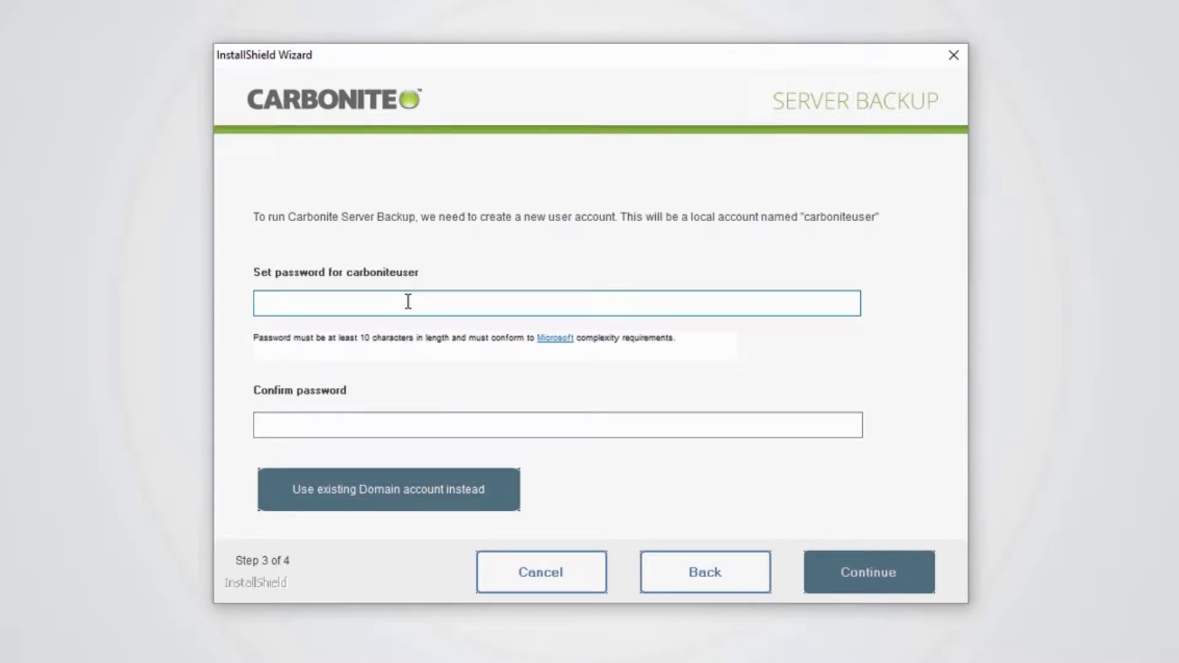
{"action": "type", "text": "******"}
{"action": "type", "text": "****"}
{"action": "type", "text": "****"}
{"action": "type", "text": "**"}
{"action": "key", "text": "Tab"}
{"action": "type", "text": "****************"}
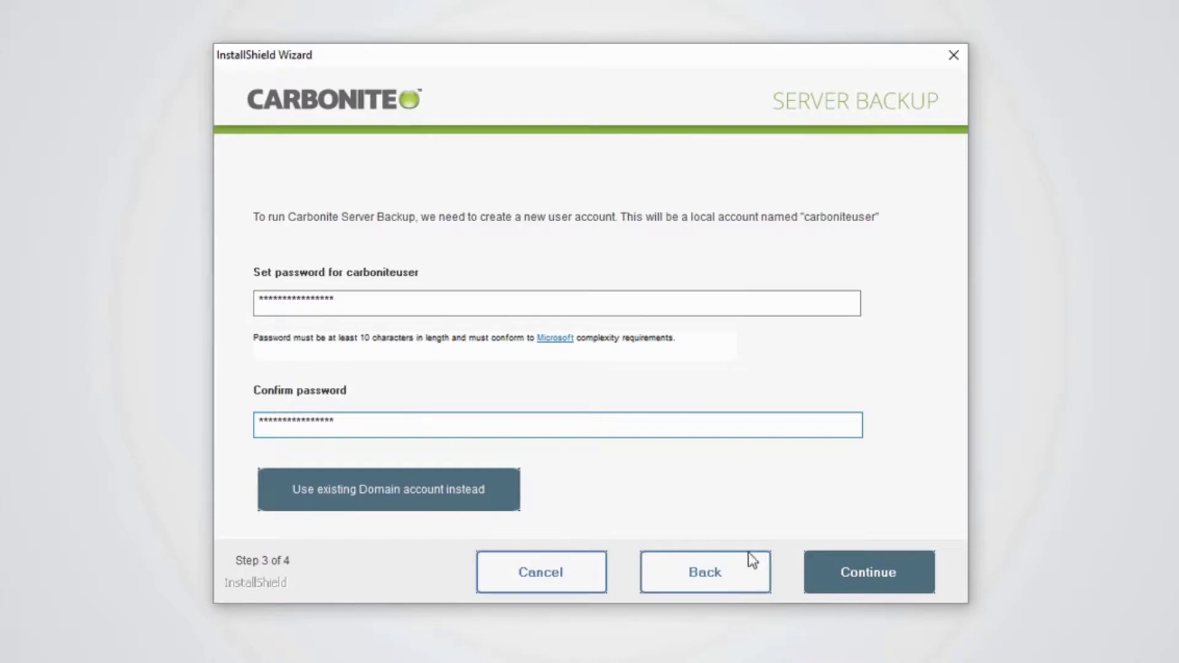
{"action": "left_click", "coordinate": [887, 568]}
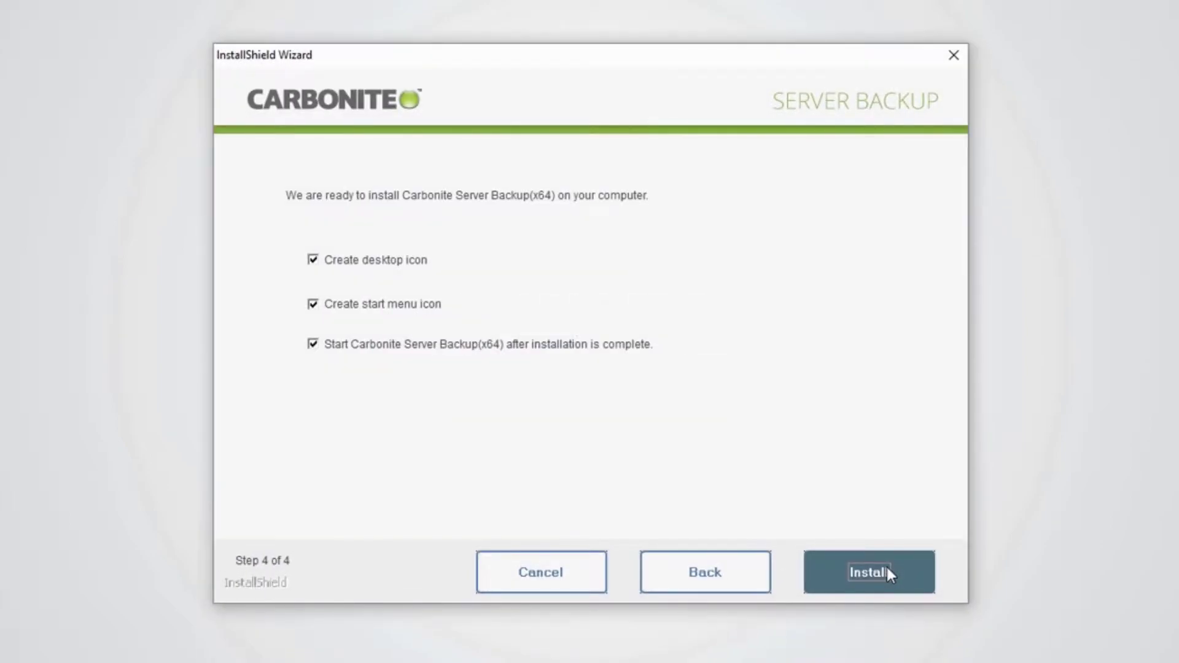
Run the Carbonite Server Backup installation to completion.
{"action": "left_click", "coordinate": [886, 566]}
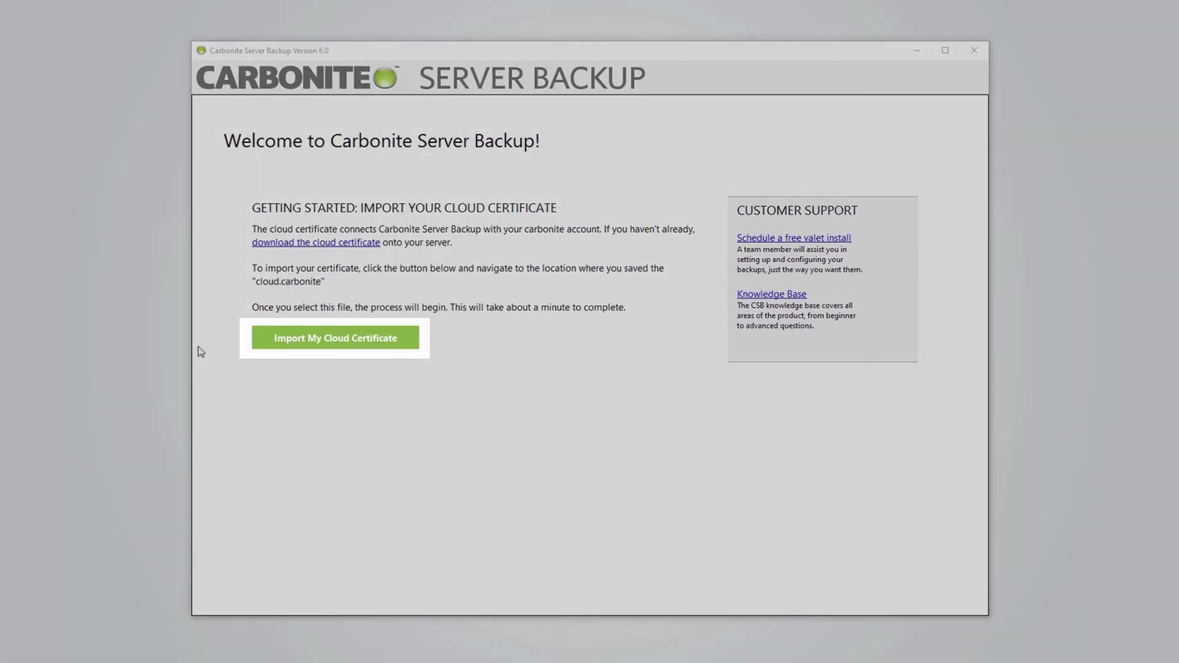
Import cloud.carbonite from Downloads as the cloud certificate and acknowledge the success message.
{"action": "left_click", "coordinate": [322, 343]}
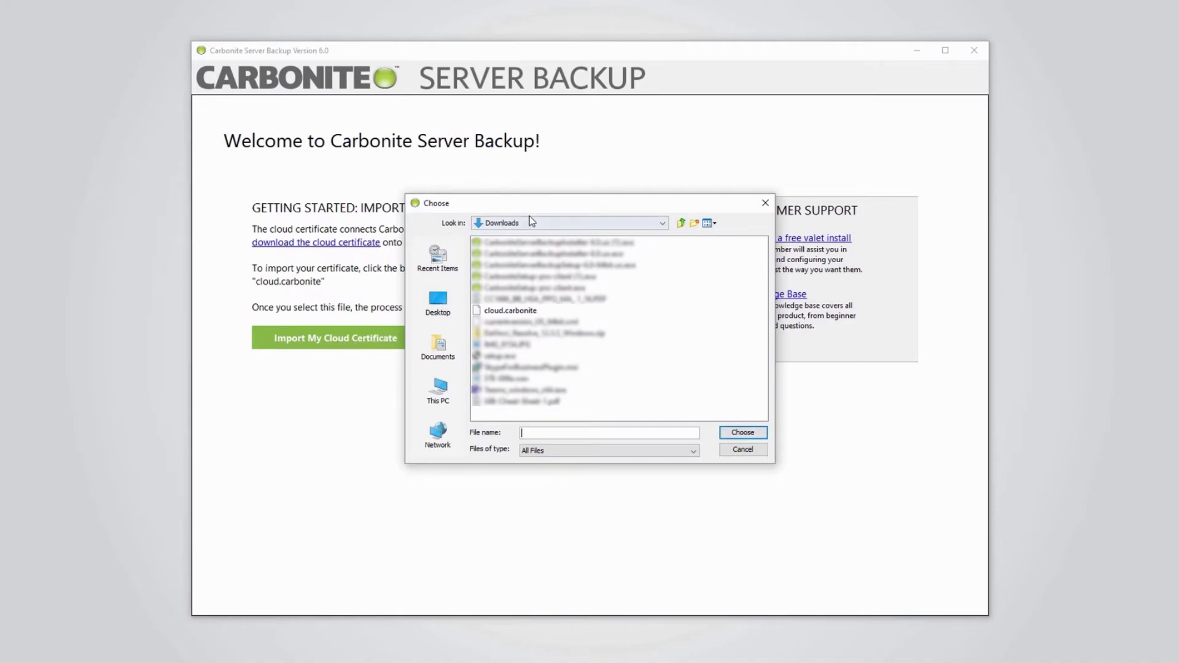
{"action": "left_click", "coordinate": [530, 312]}
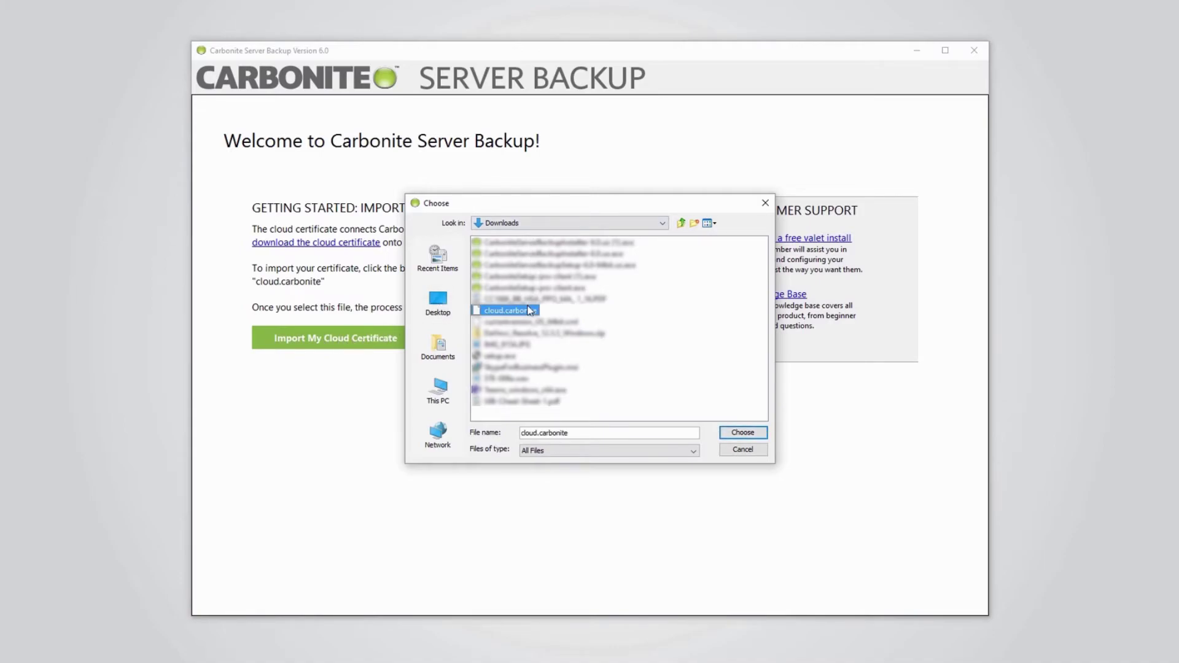
{"action": "key", "text": "Return"}
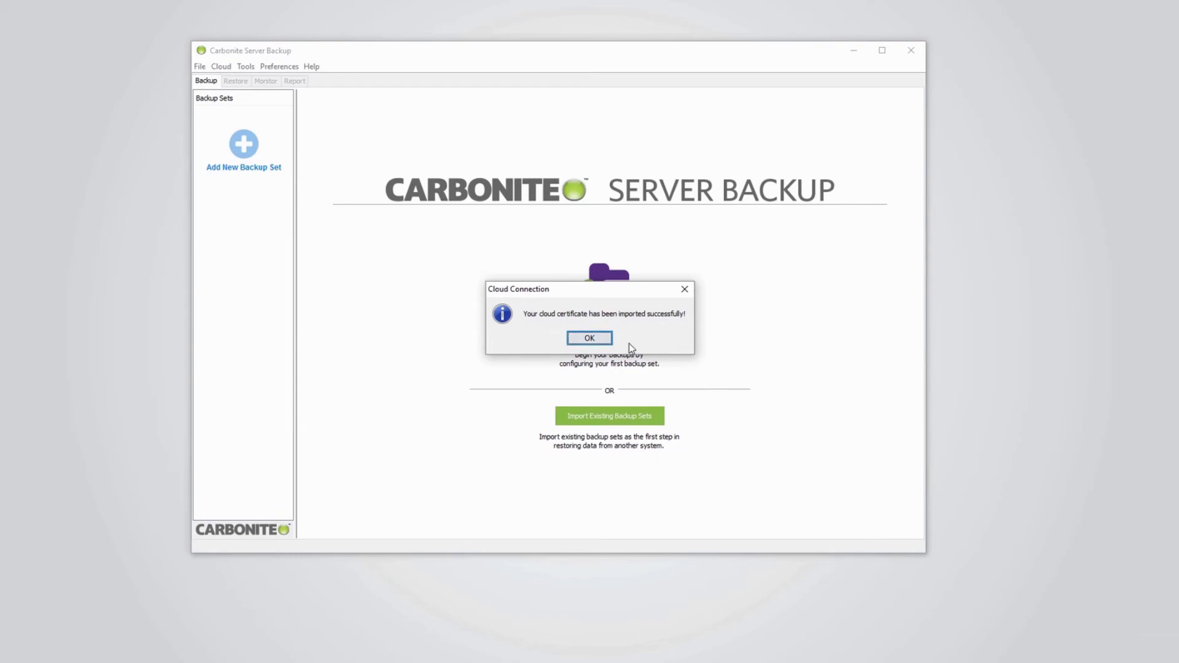
{"action": "left_click", "coordinate": [600, 341]}
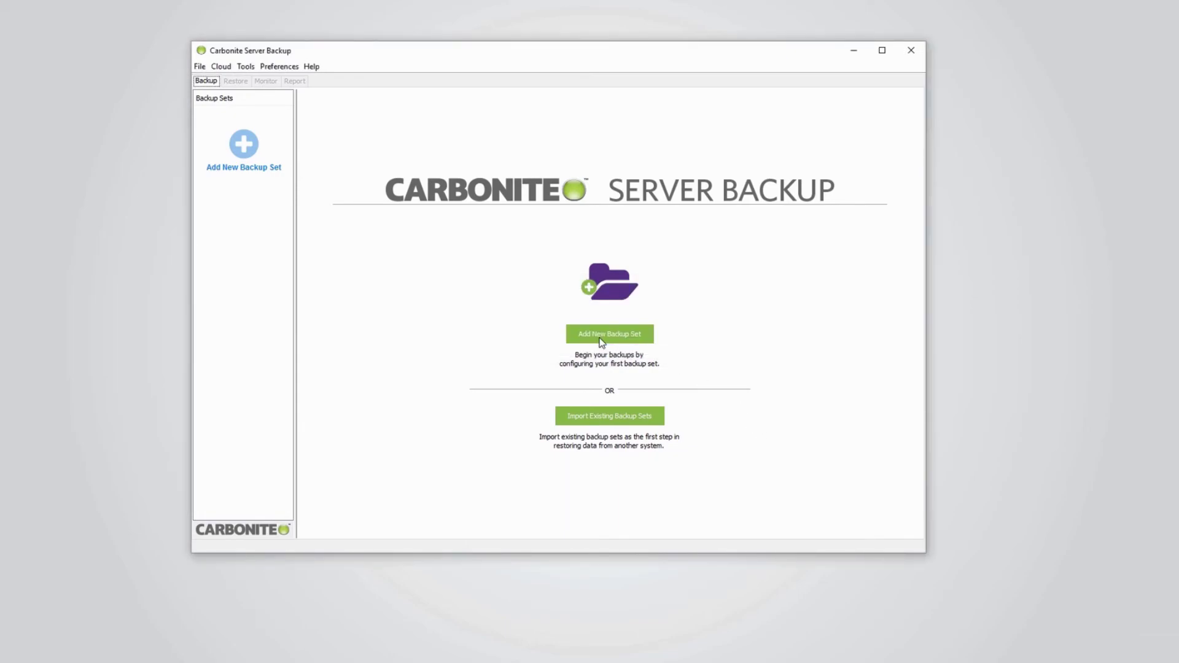